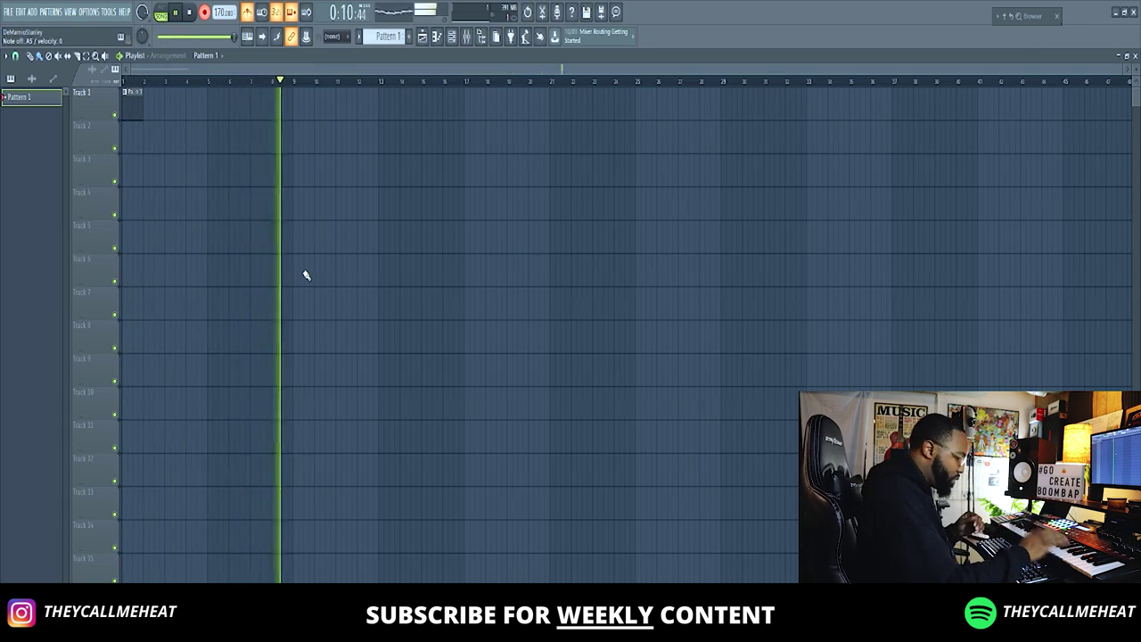
- Open the recorded sample-chop notes of Pattern 1, select them all and quantize them
key("space")
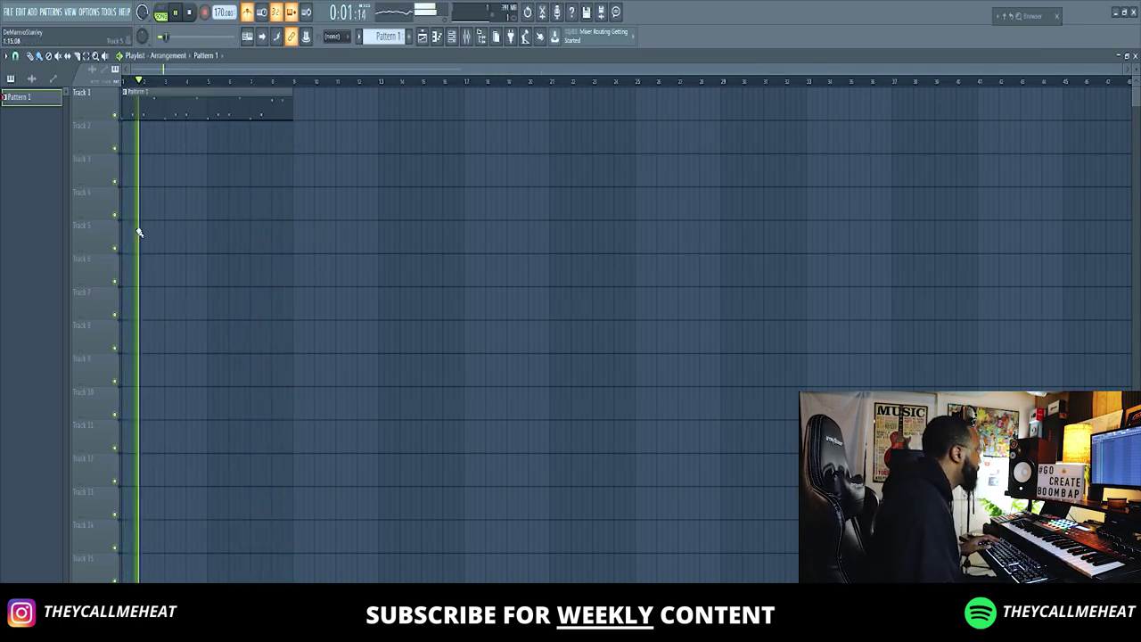
double_click(186, 94)
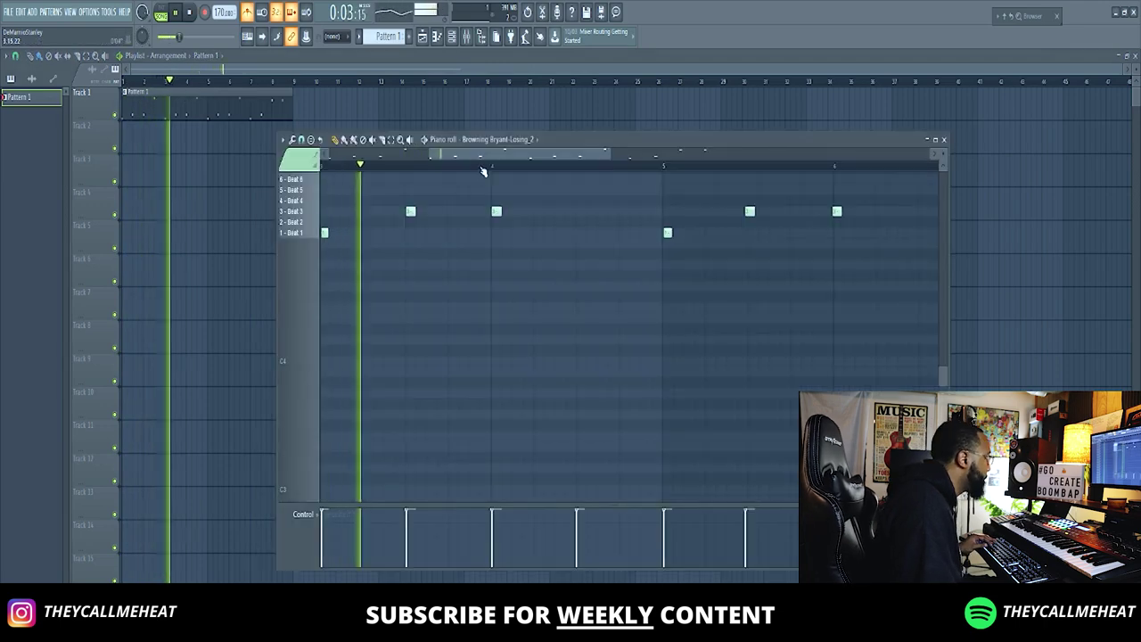
scroll(484, 168, "down", 5)
scroll(613, 399, "up", 4)
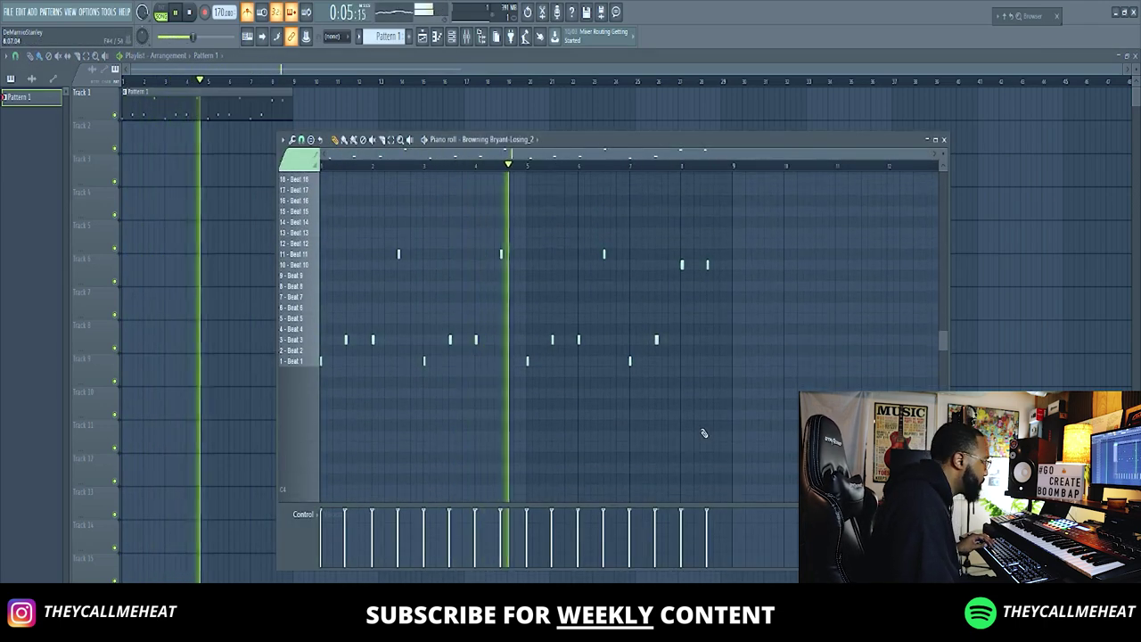
key("ctrl+a")
key("alt+q")
left_click(709, 380)
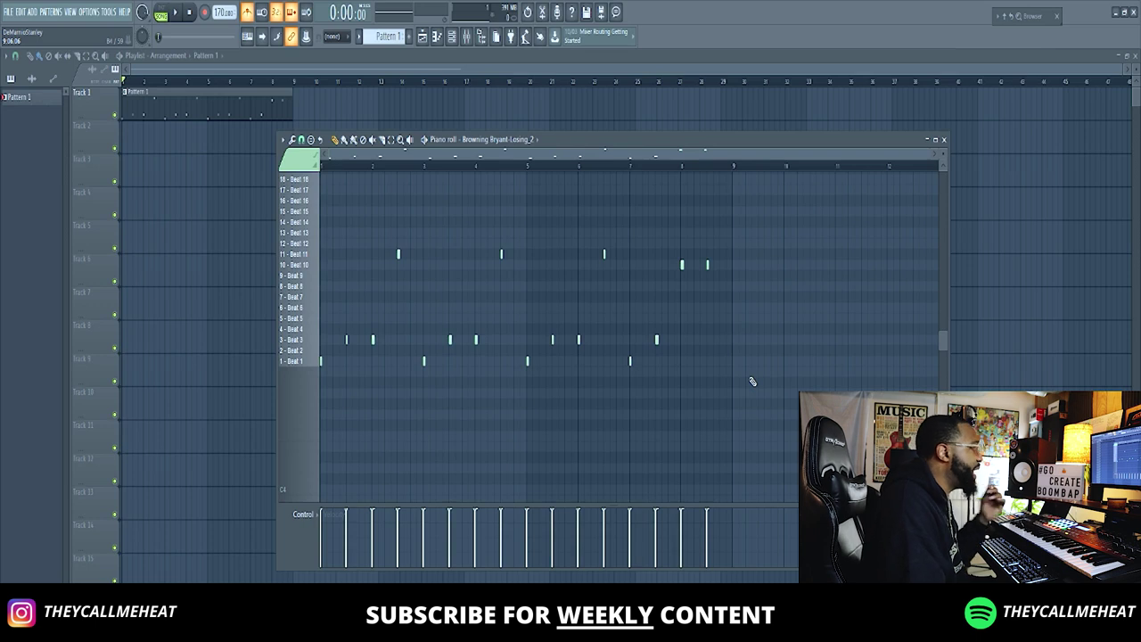
- Reselect every sample-chop note in Pattern 1 and apply the quantizer once more with the Default template
left_click_drag(799, 414, 322, 178)
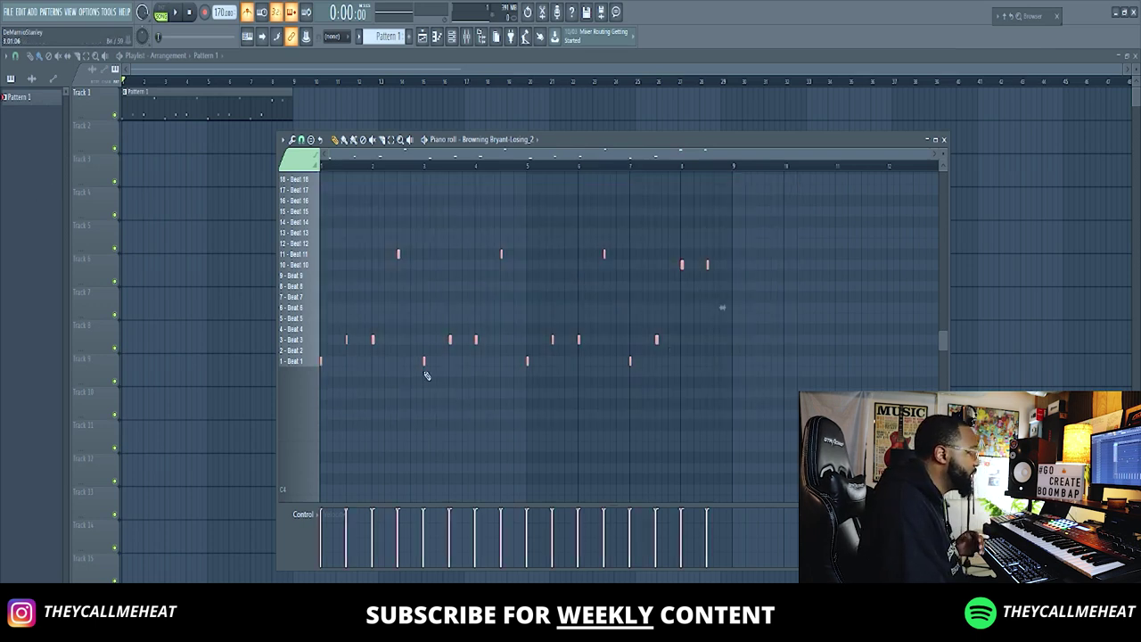
key("alt+q")
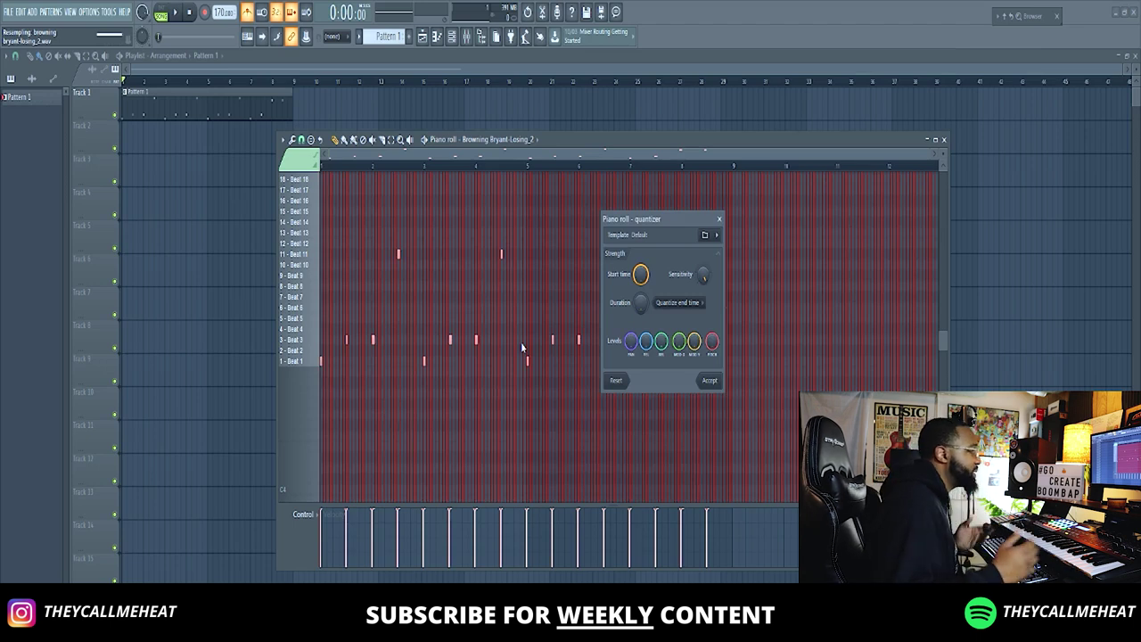
key("Return")
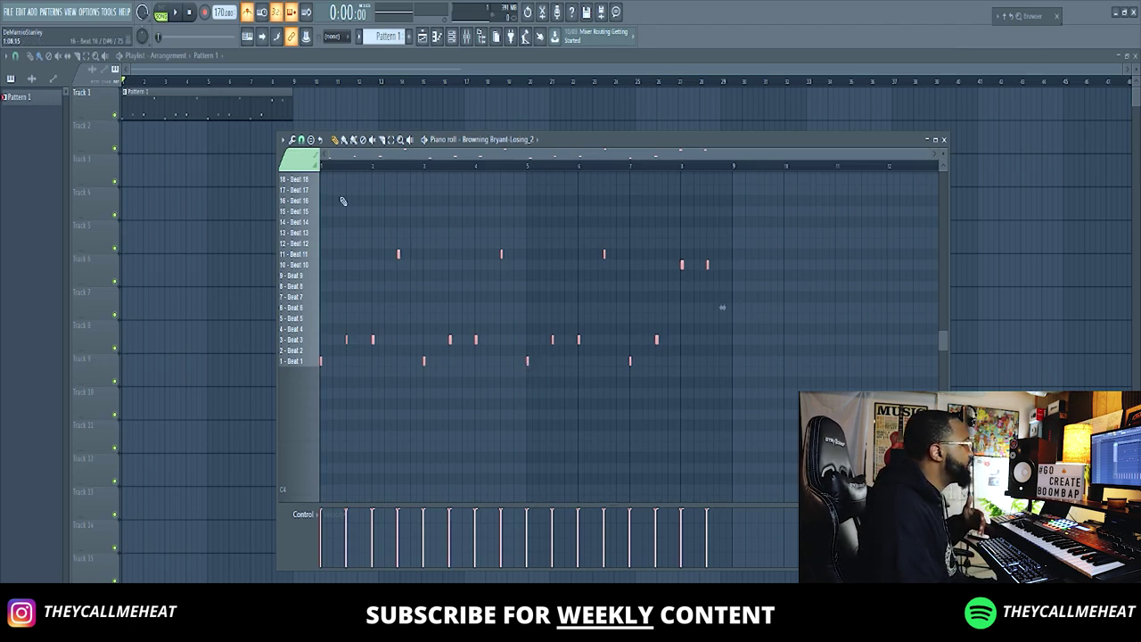
- Set the note grid snap to (none), shift the selected chop notes slightly later, and play the result
left_click(301, 140)
left_click(302, 143)
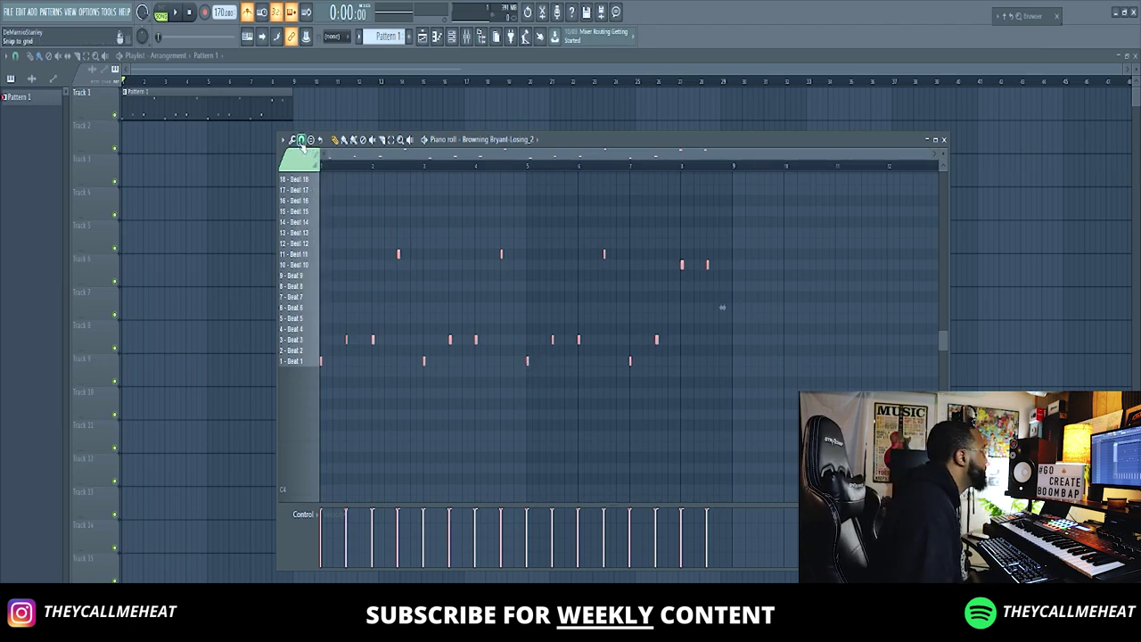
left_click(301, 142)
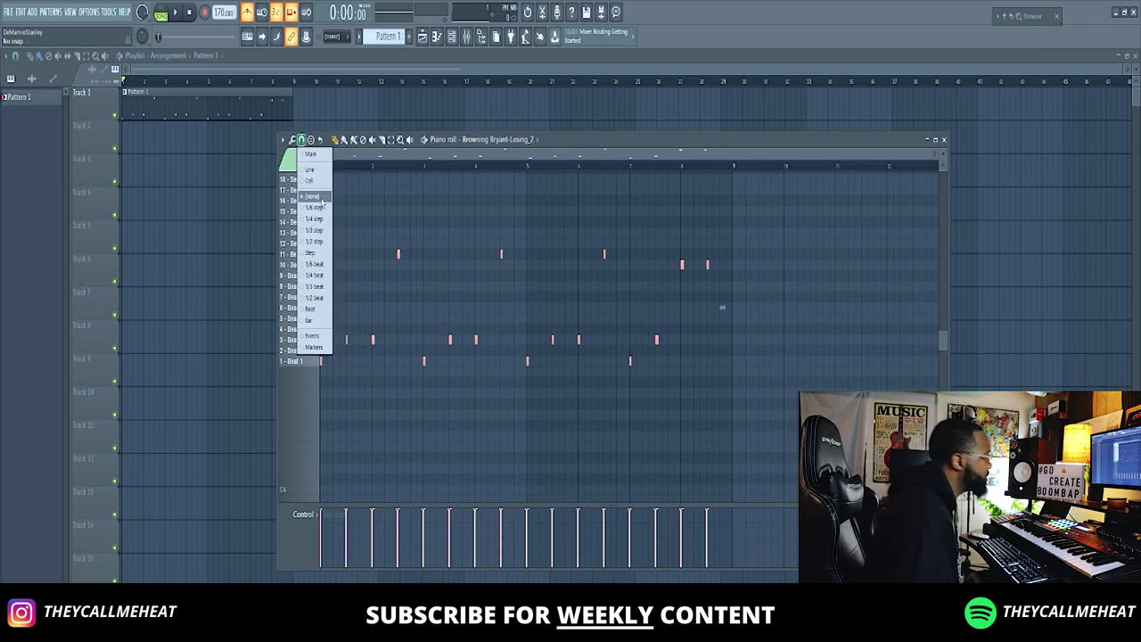
left_click(321, 200)
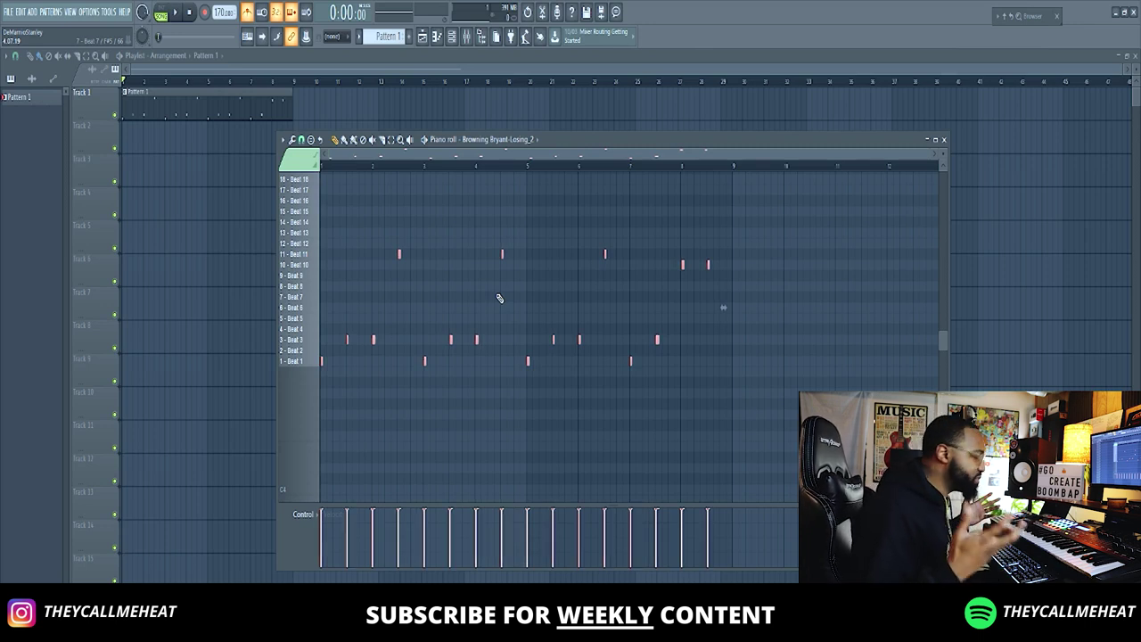
key("space")
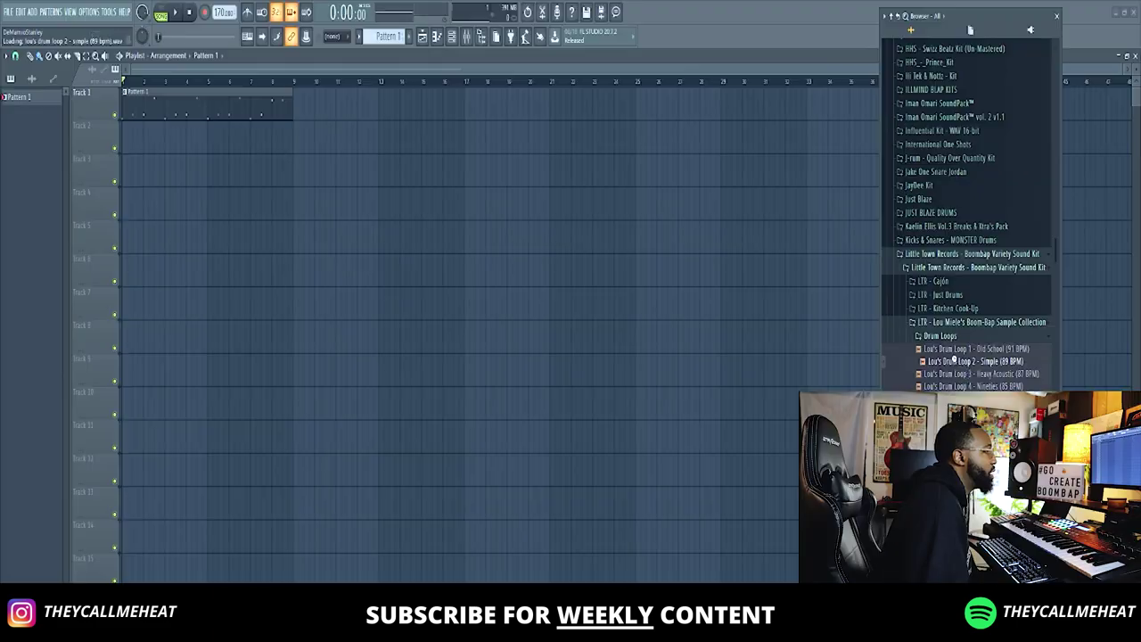
- Audition samples in the Kicks folder of Lou Miele's Boom-Bap Sample Collection, from the Butta and Dangerous kicks to Hit Maker Kick (Modern)
scroll(992, 242, "down", 4)
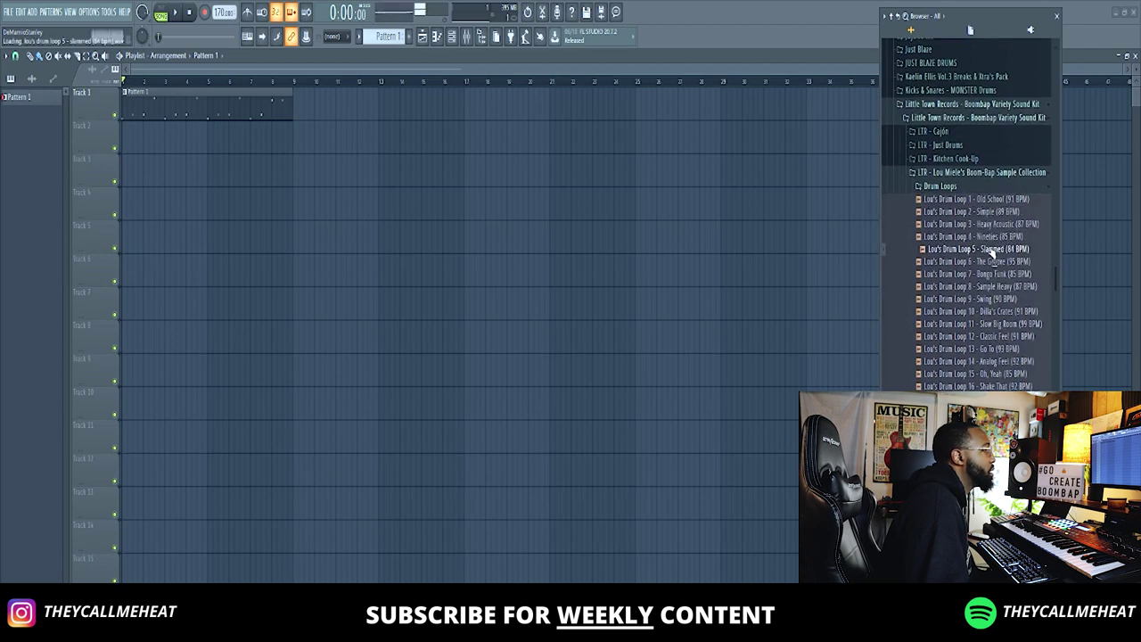
left_click(971, 189)
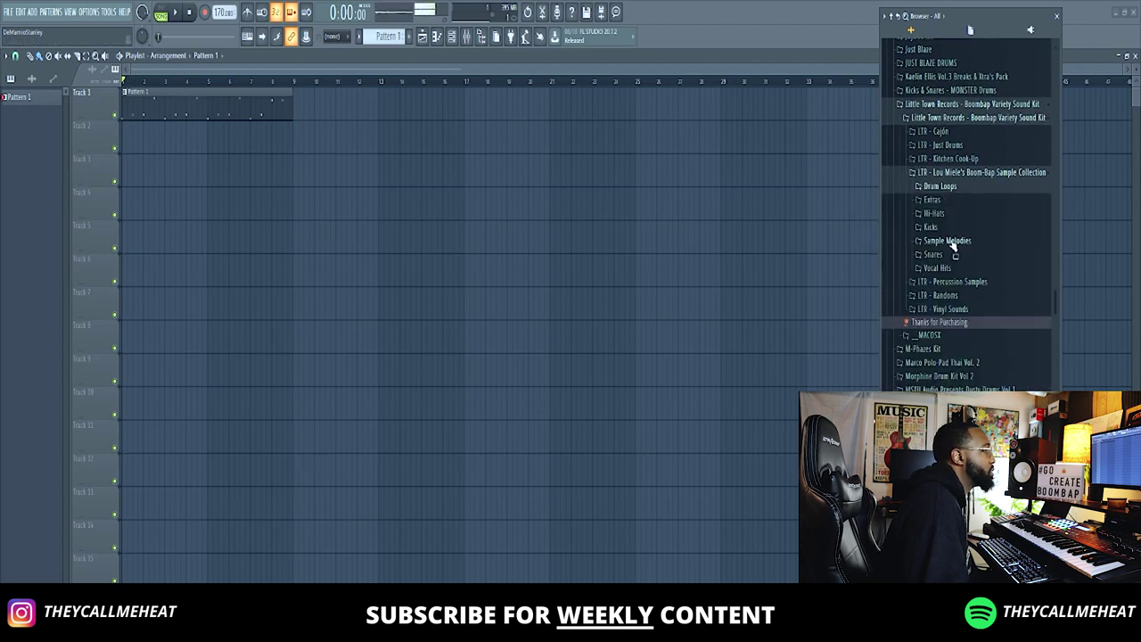
left_click(943, 228)
left_click(957, 264)
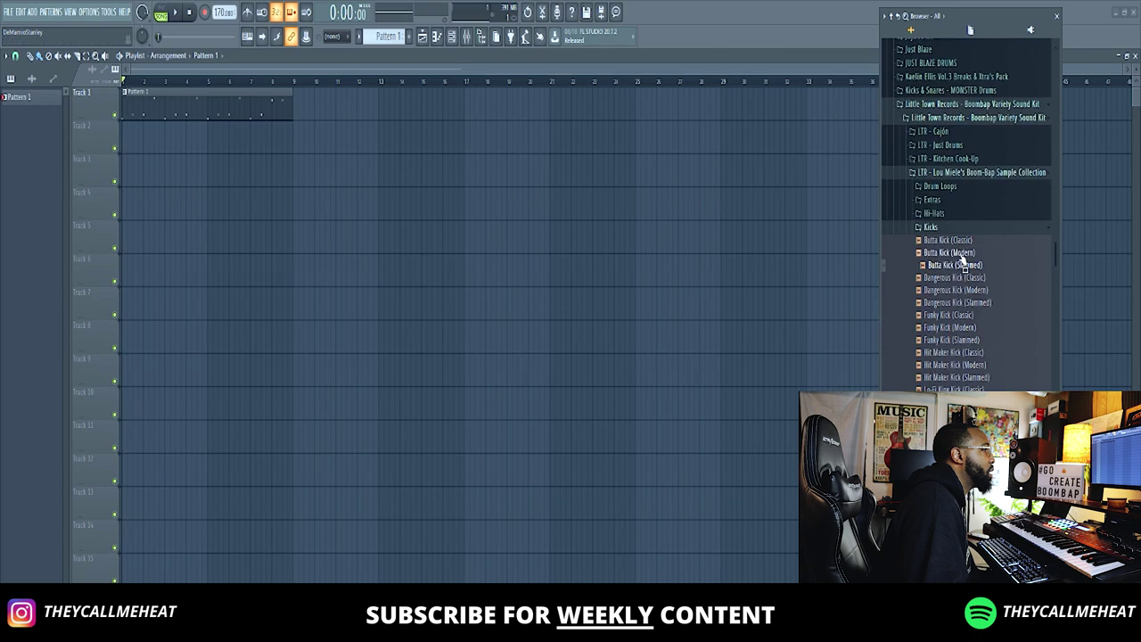
left_click(972, 276)
left_click(970, 289)
left_click(972, 300)
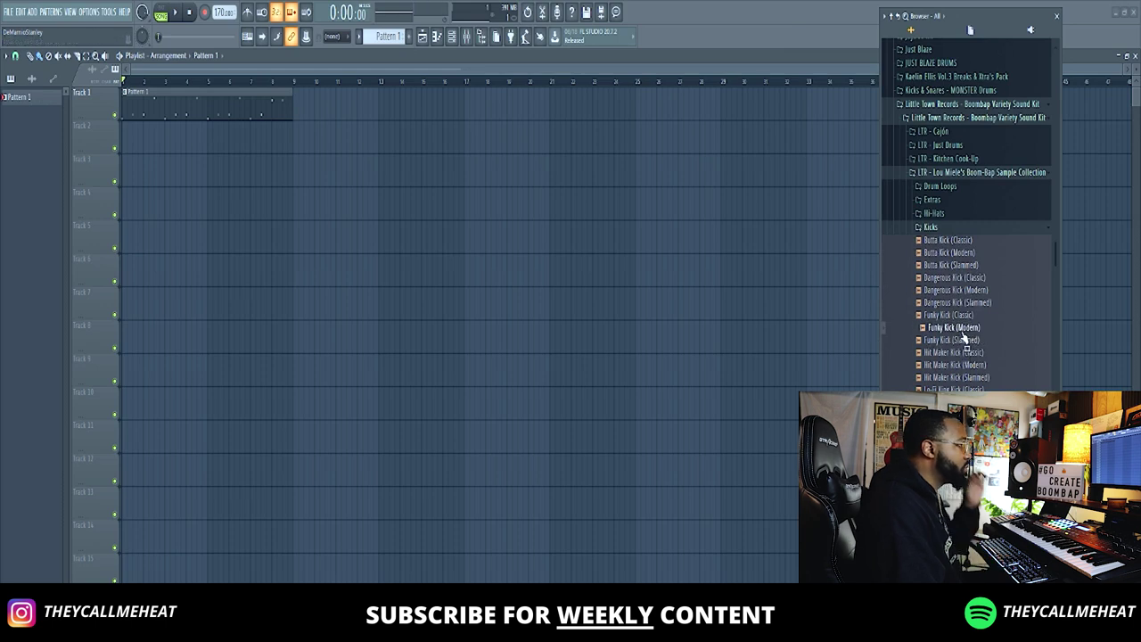
left_click(961, 364)
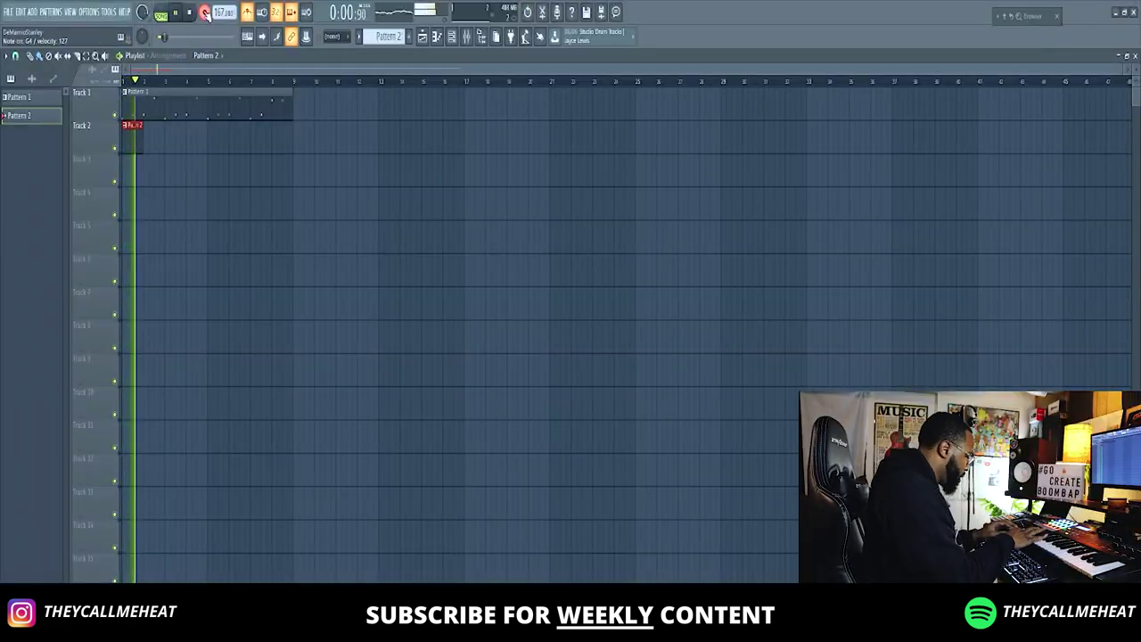
- Open the recorded Hit Maker Kick (Slammed) notes in Pattern 2 and quantize them
key("F6")
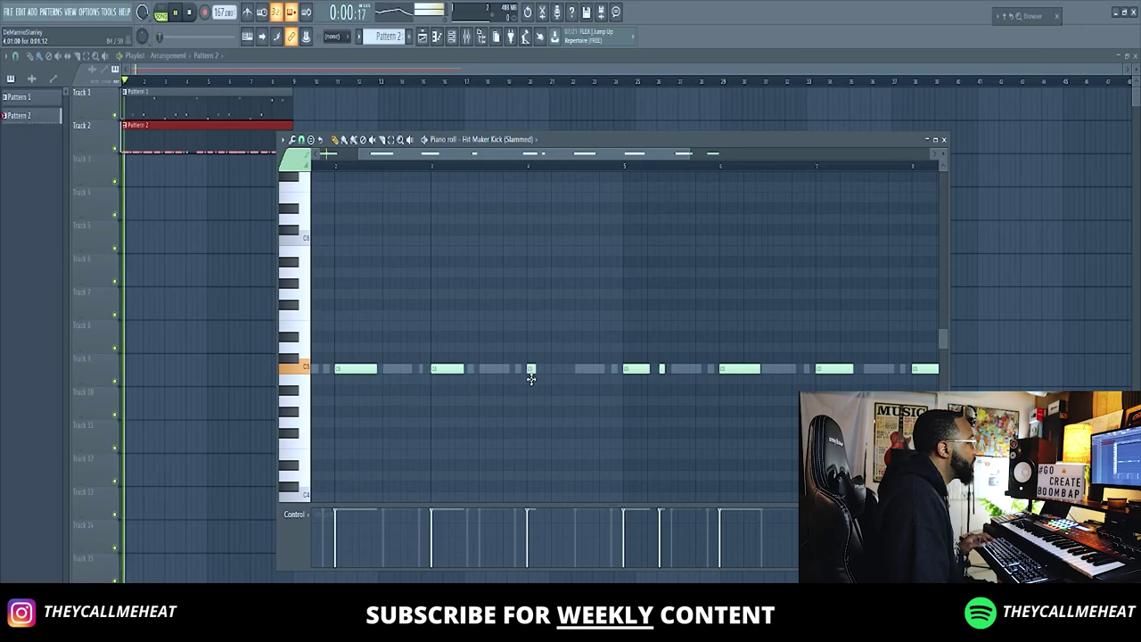
key("alt+q")
key("Return")
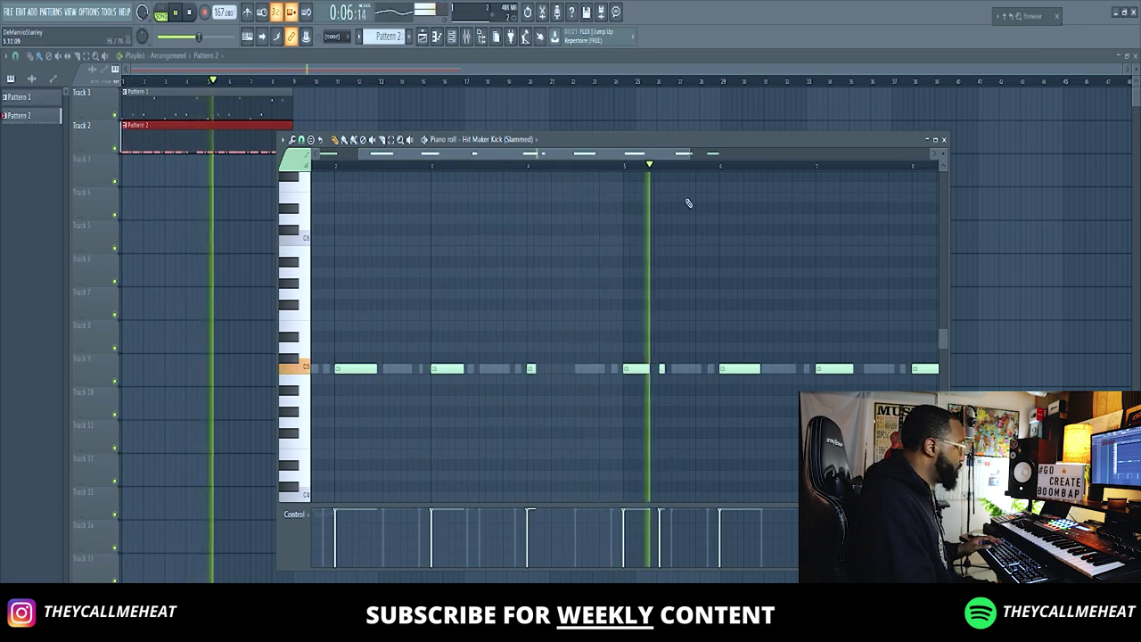
- Quantize the SnareSweet notes in Pattern 2
scroll(705, 169, "down", 3)
key("space")
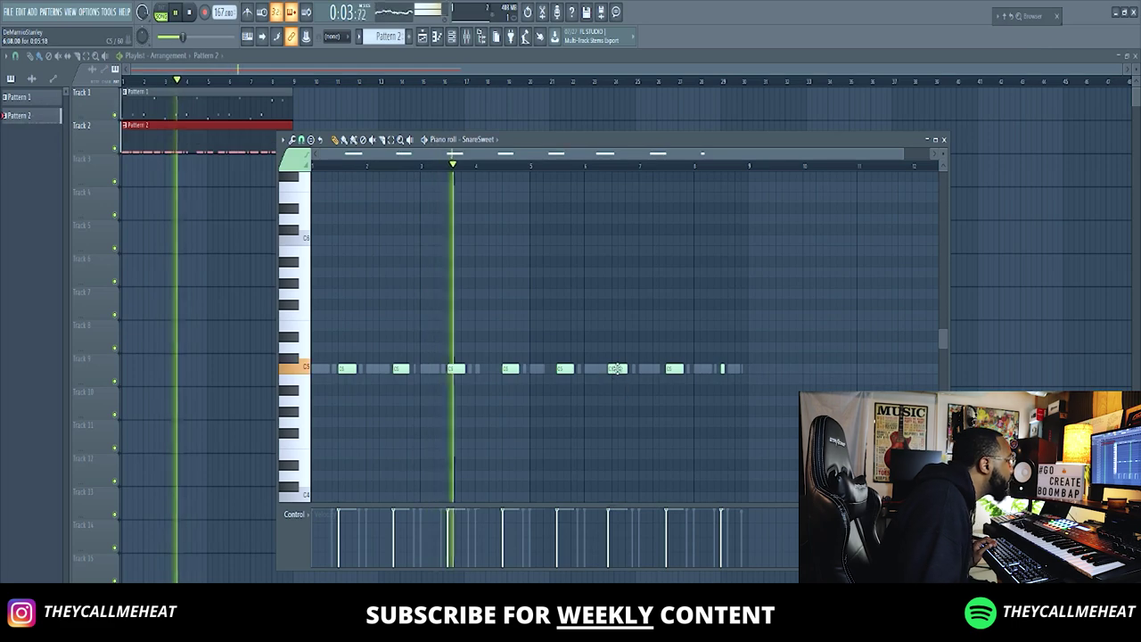
key("alt+q")
key("Return")
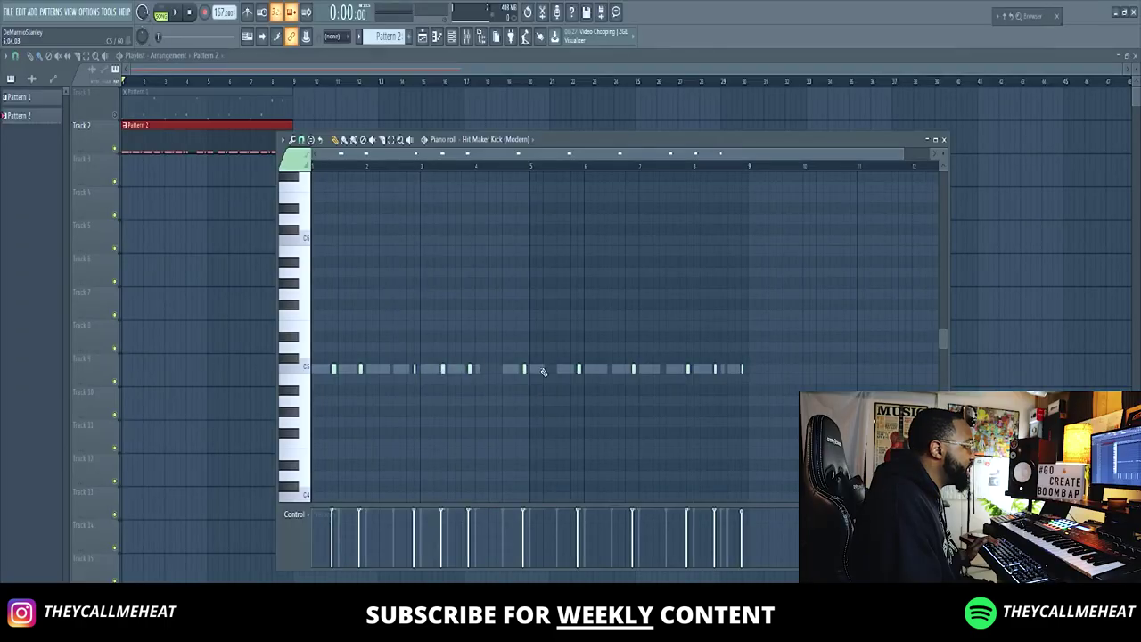
- Select all Hit Maker Kick (Modern) notes, set the snap to (none), shift them slightly later, and play the result
left_click_drag(318, 332, 942, 400)
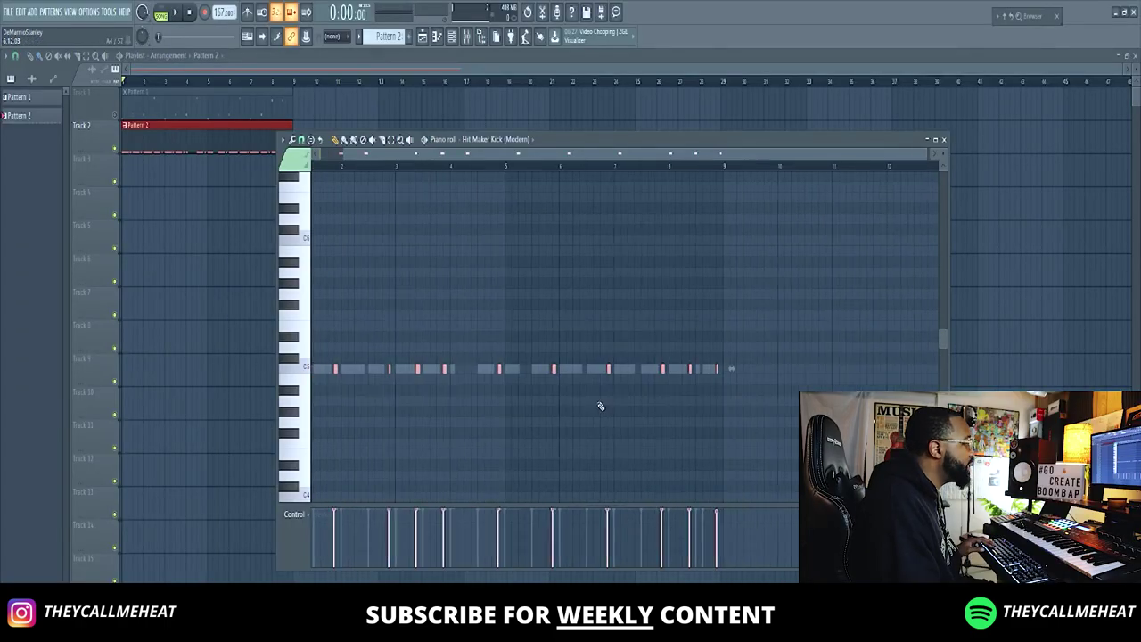
left_click(301, 140)
left_click(313, 197)
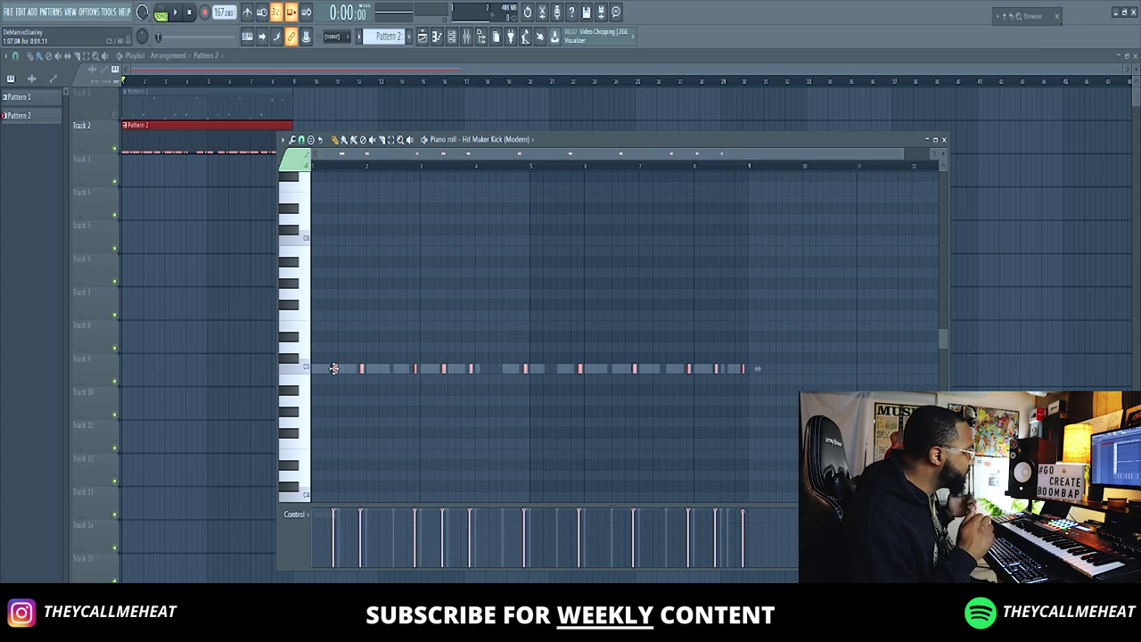
key("space")
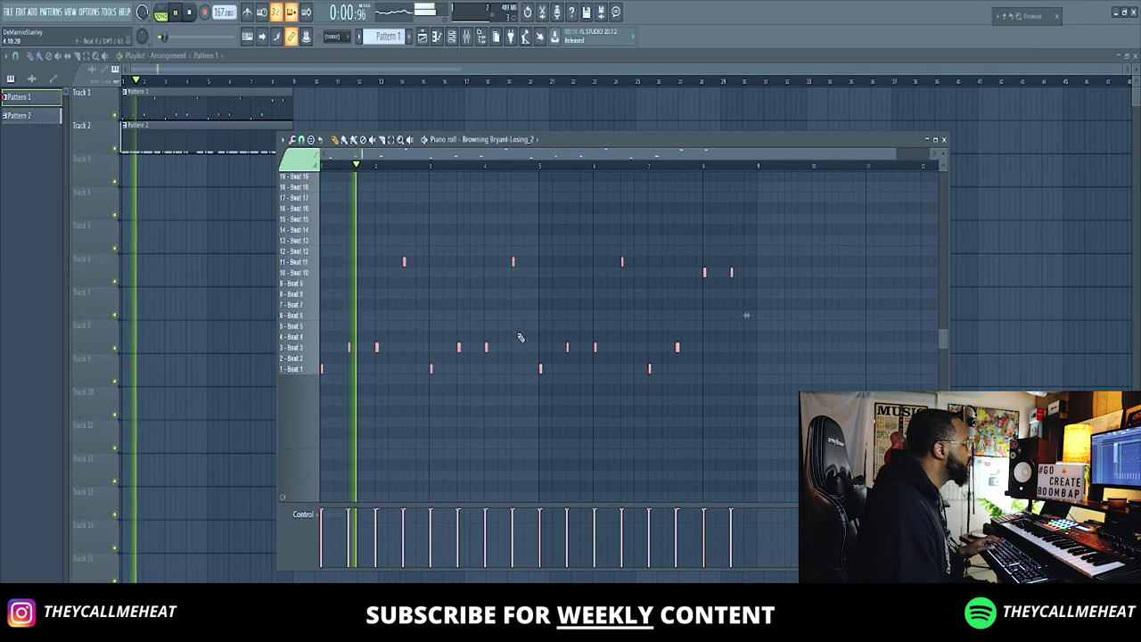
- Select all Hit Maker Kick (Slammed) notes in Pattern 2 except the first and shift them slightly later
left_click(943, 140)
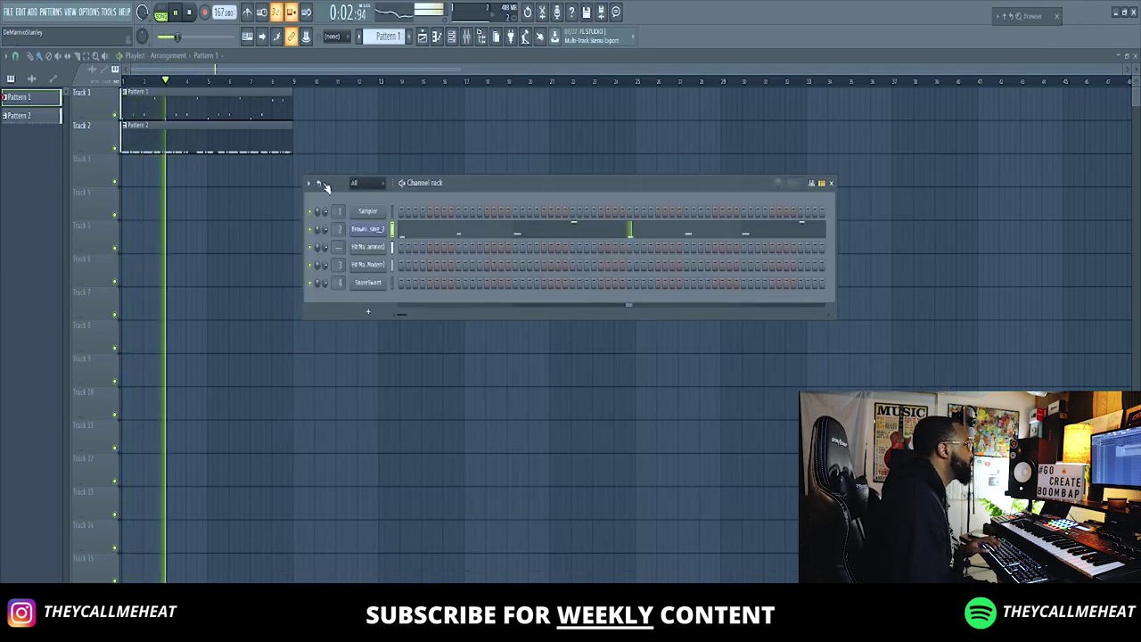
double_click(243, 146)
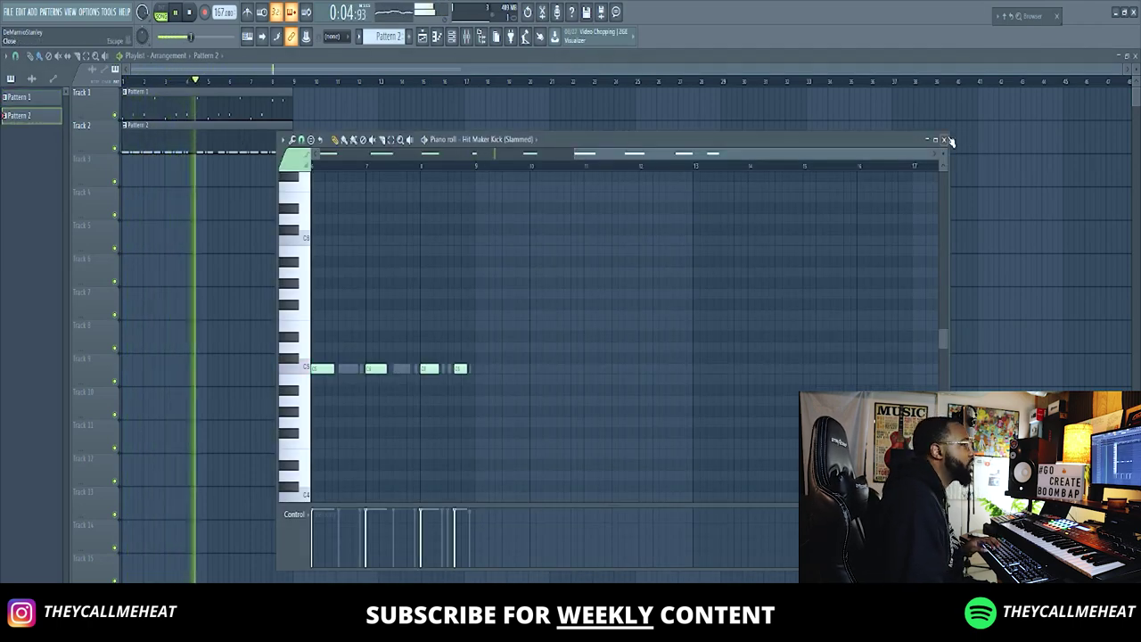
left_click(945, 140)
left_click(479, 247)
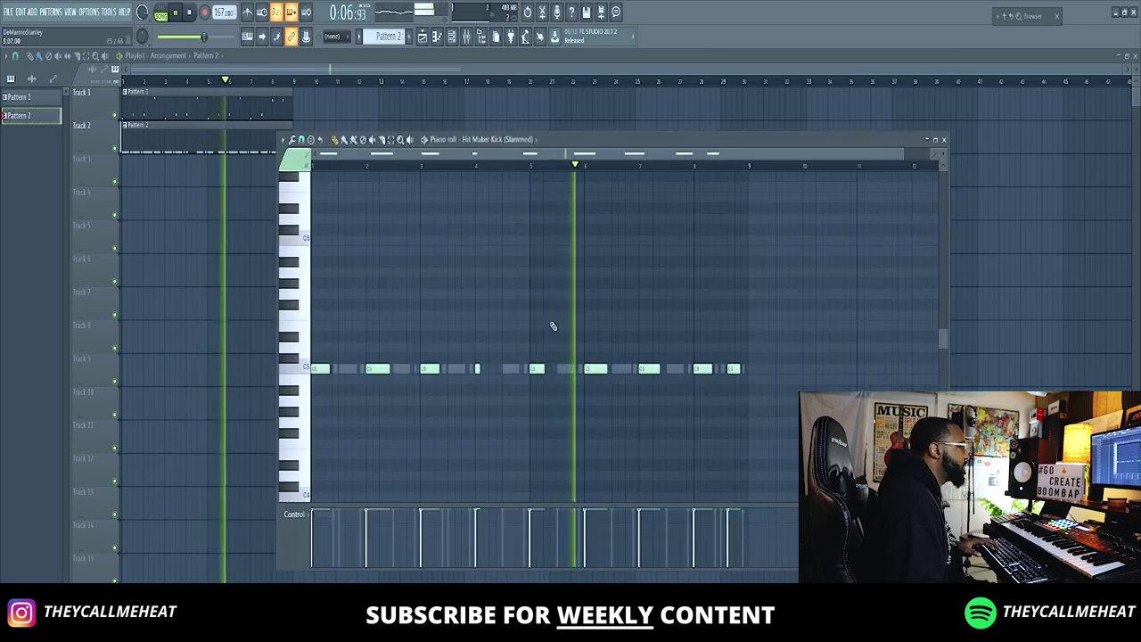
key("ctrl+a")
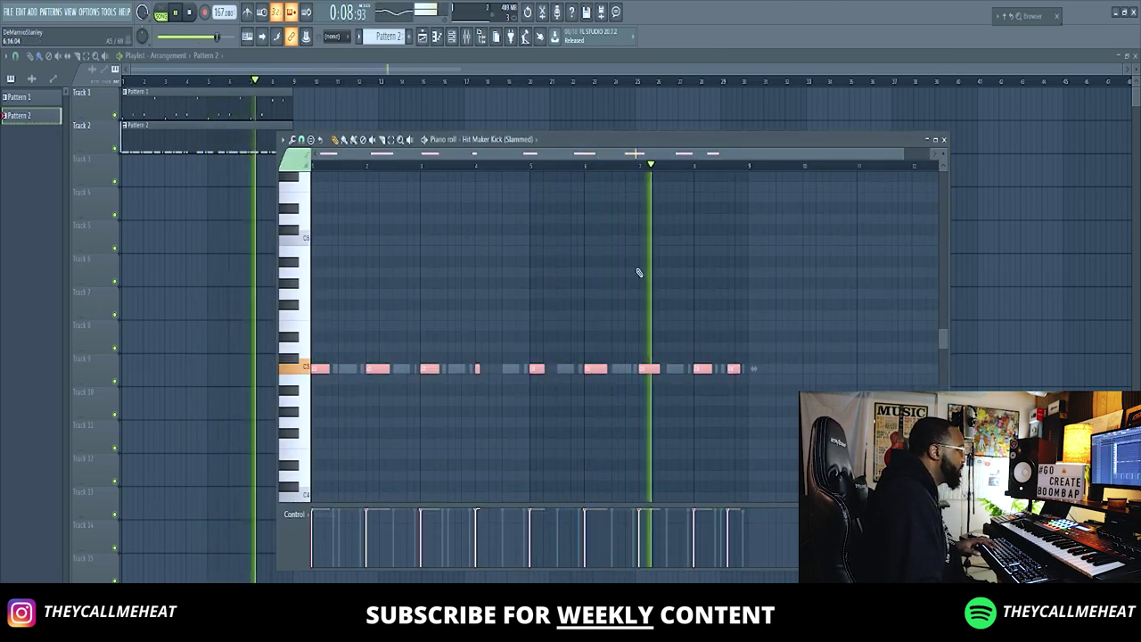
left_click_drag(784, 377, 372, 302)
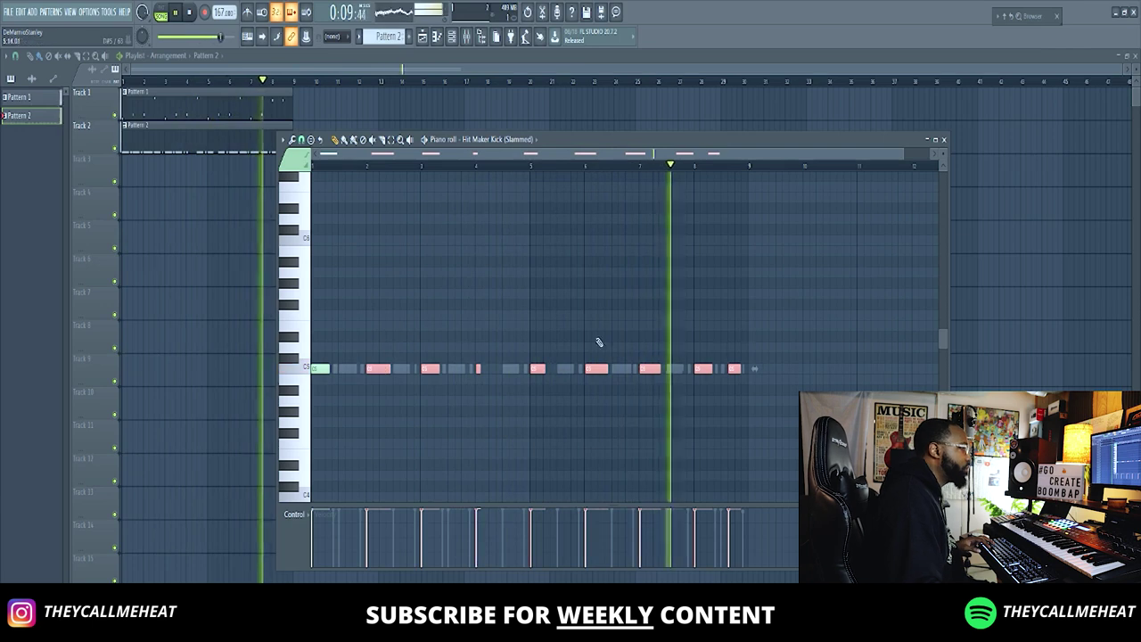
right_click(834, 340)
left_click(945, 140)
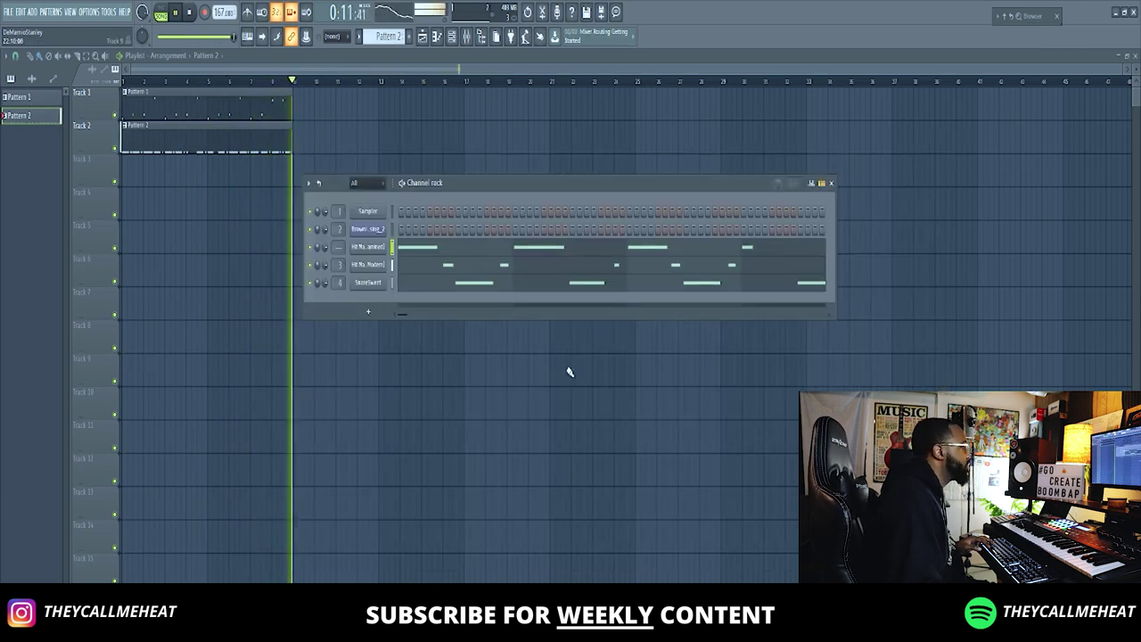
left_click(558, 272)
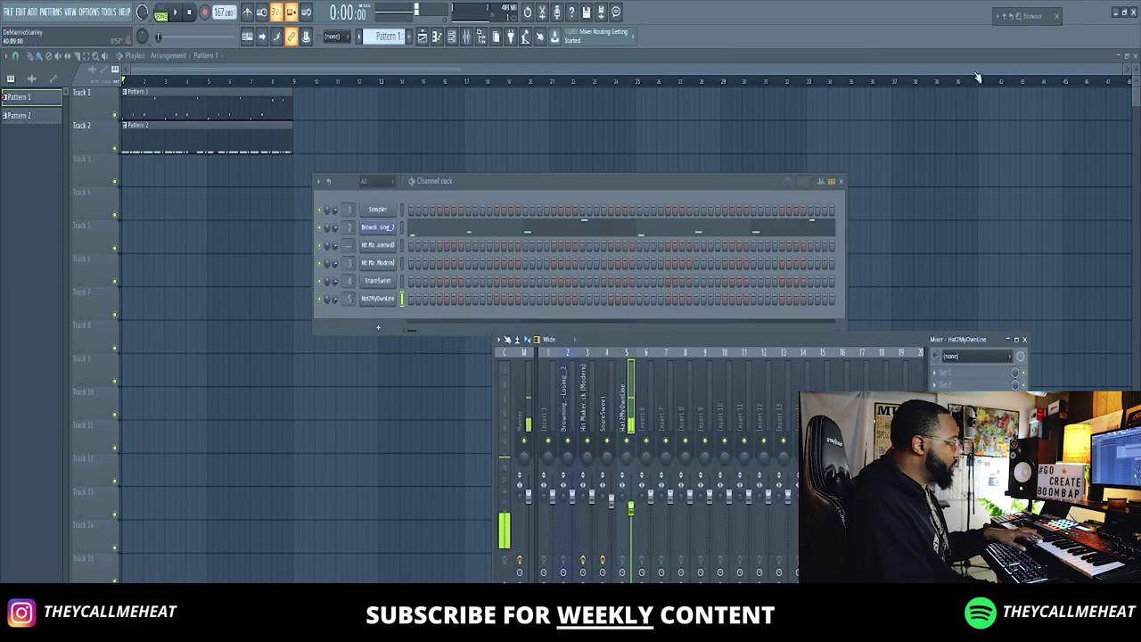
- Play back Pattern 3 and check the timing of its Hat2MyOwnLine notes against the other patterns
mouse_move(1006, 17)
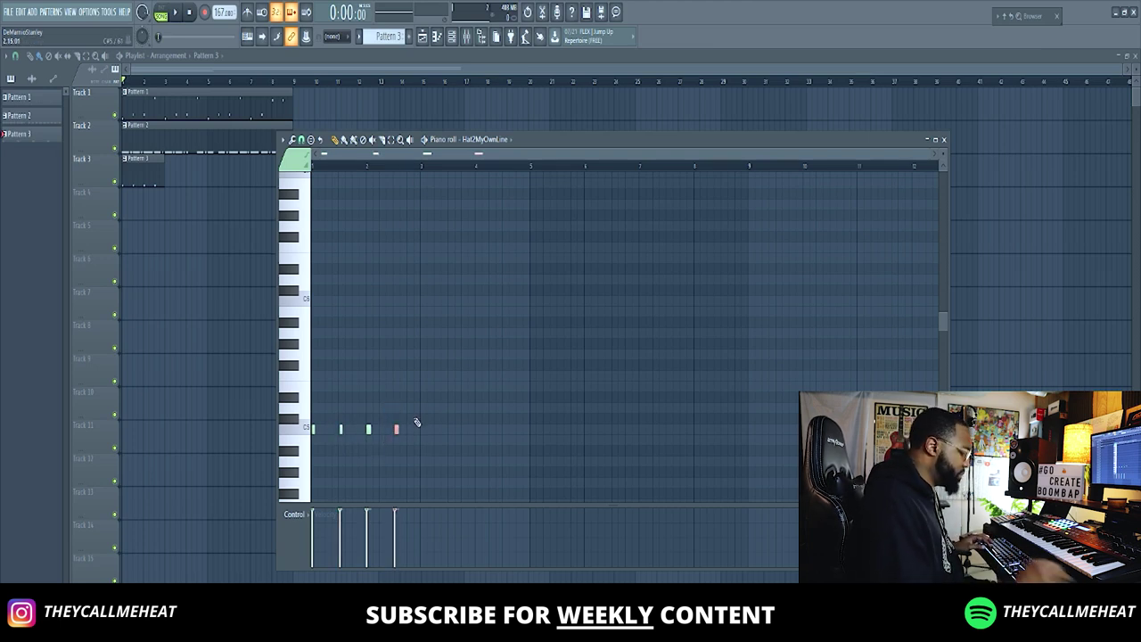
key("space")
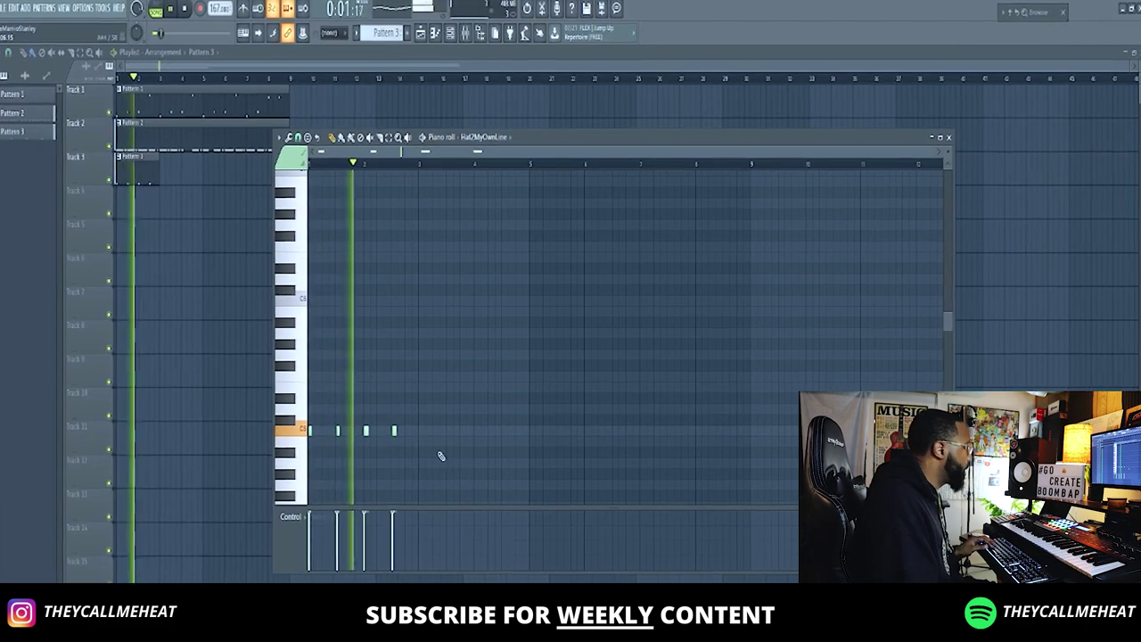
key("F7")
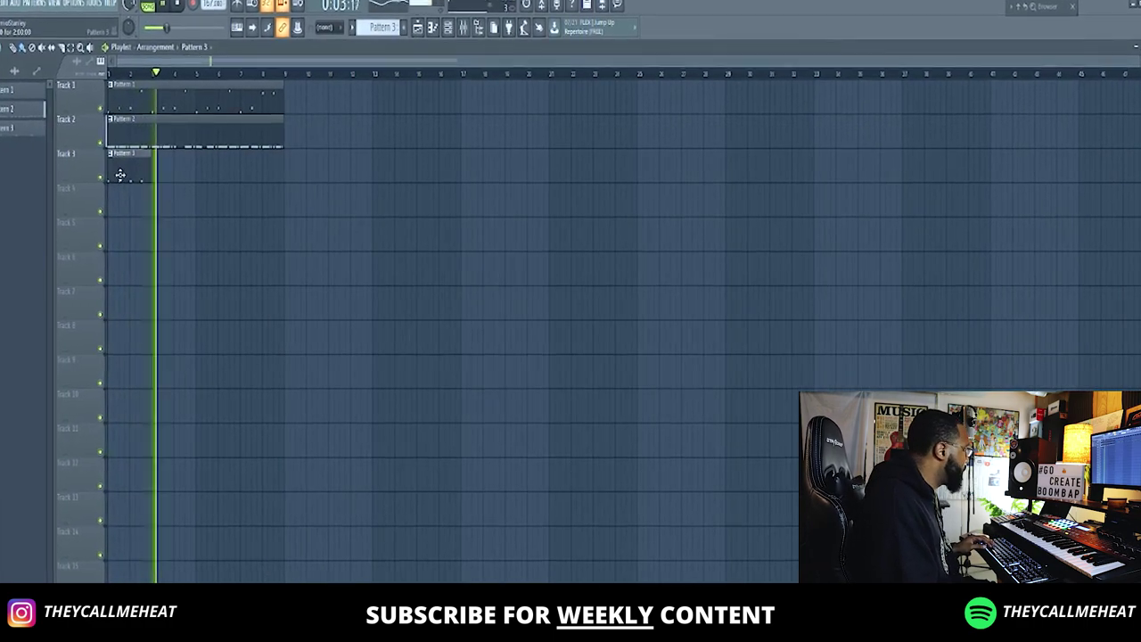
key("F7")
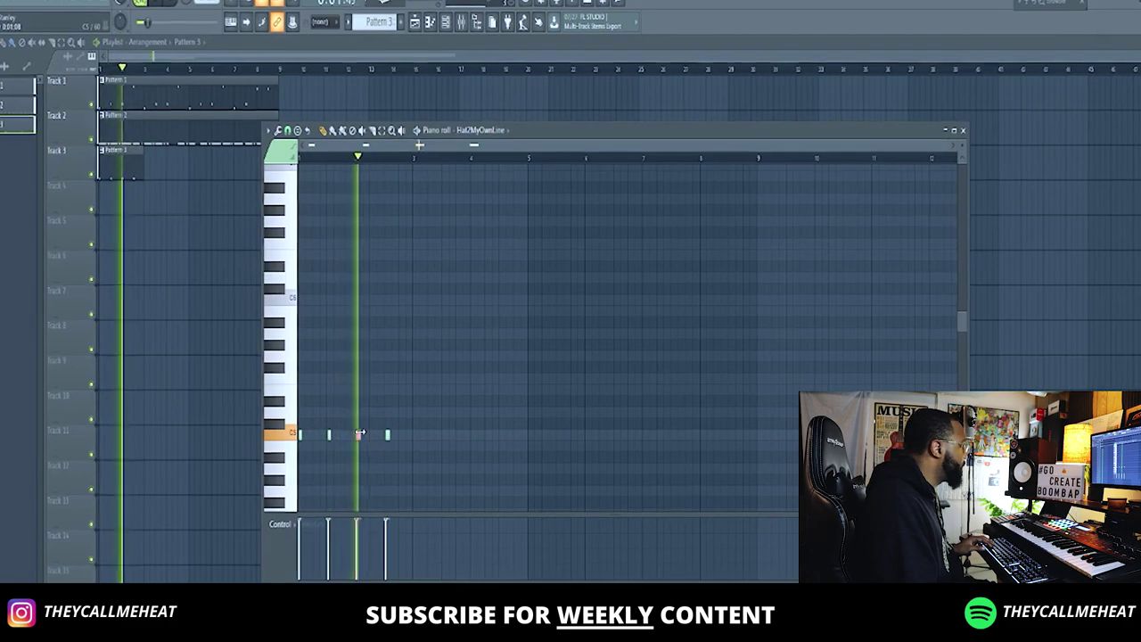
key("space")
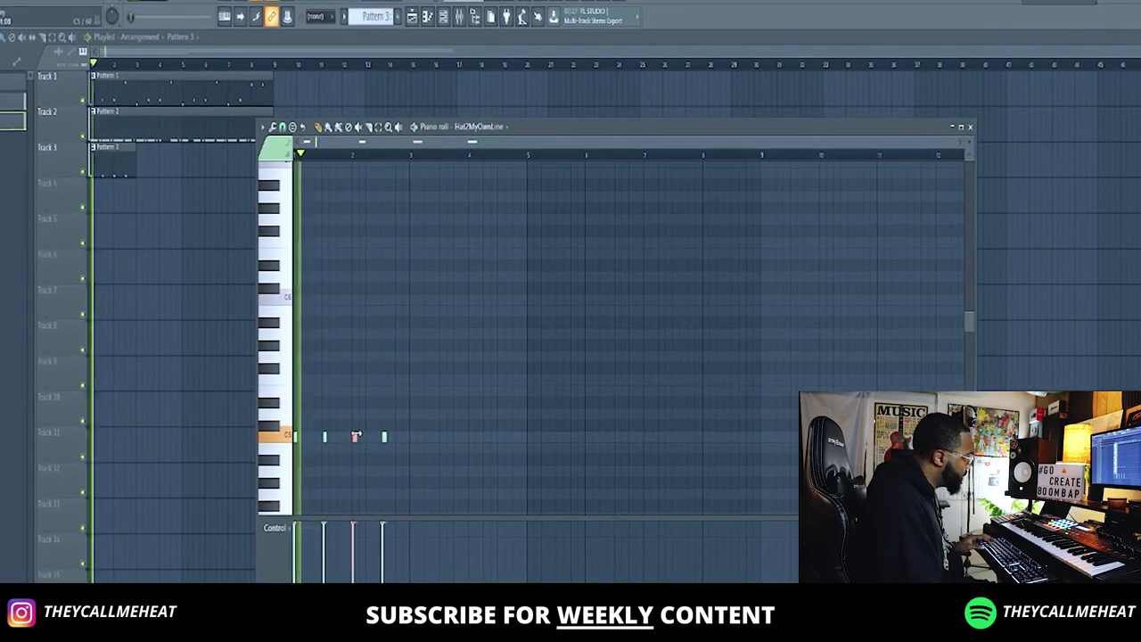
left_click(971, 127)
- Add three more Pattern 3 clips end to end on Track 3 and lower the Hat2MyOwnLine mixer volume
key("F6")
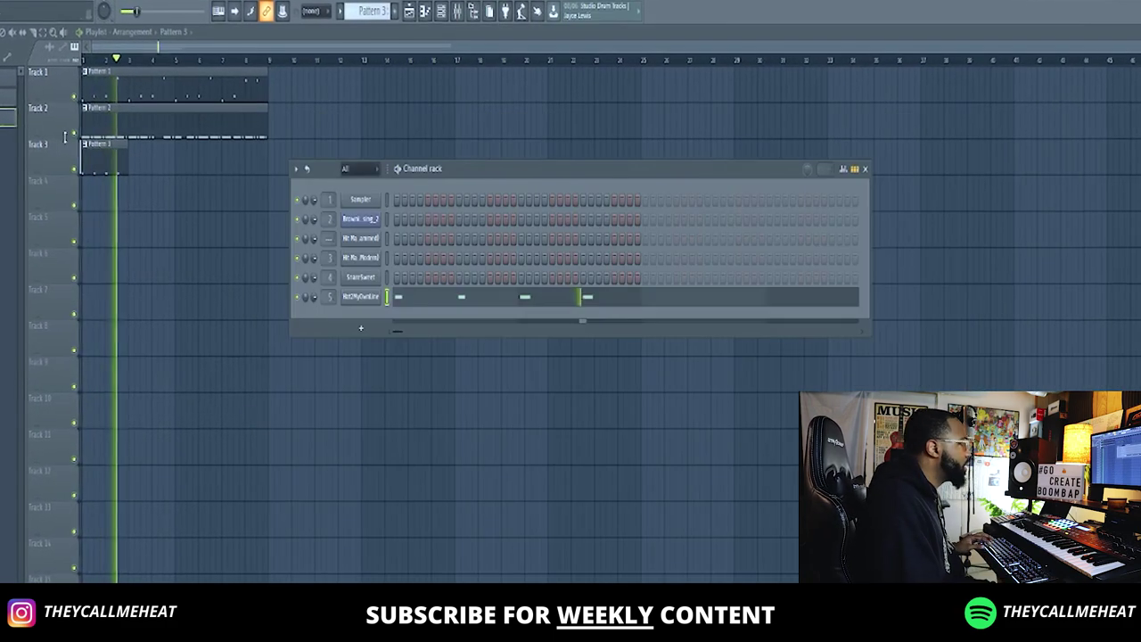
left_click(142, 148)
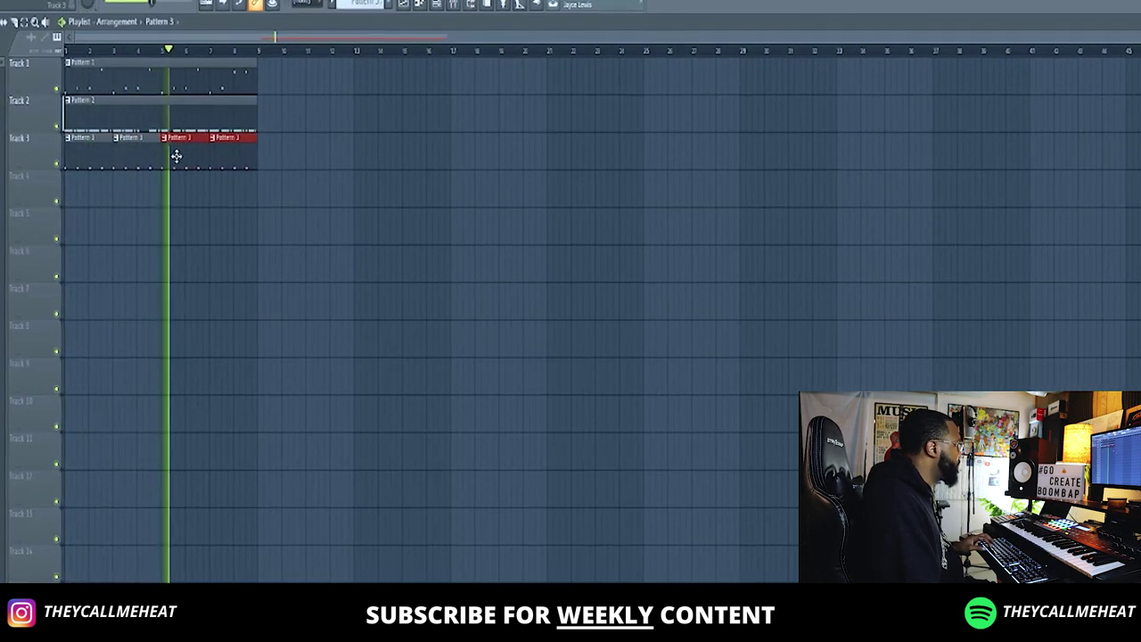
left_click(455, 5)
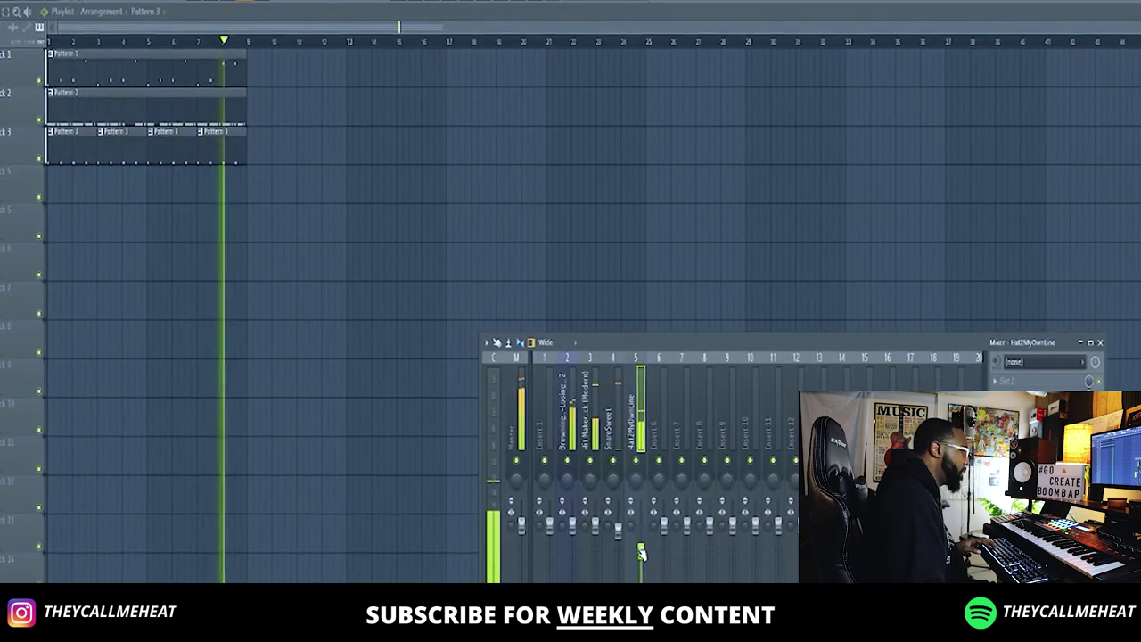
- Open the HatTheIV_2 notes of Pattern 4 for editing
mouse_move(1034, 244)
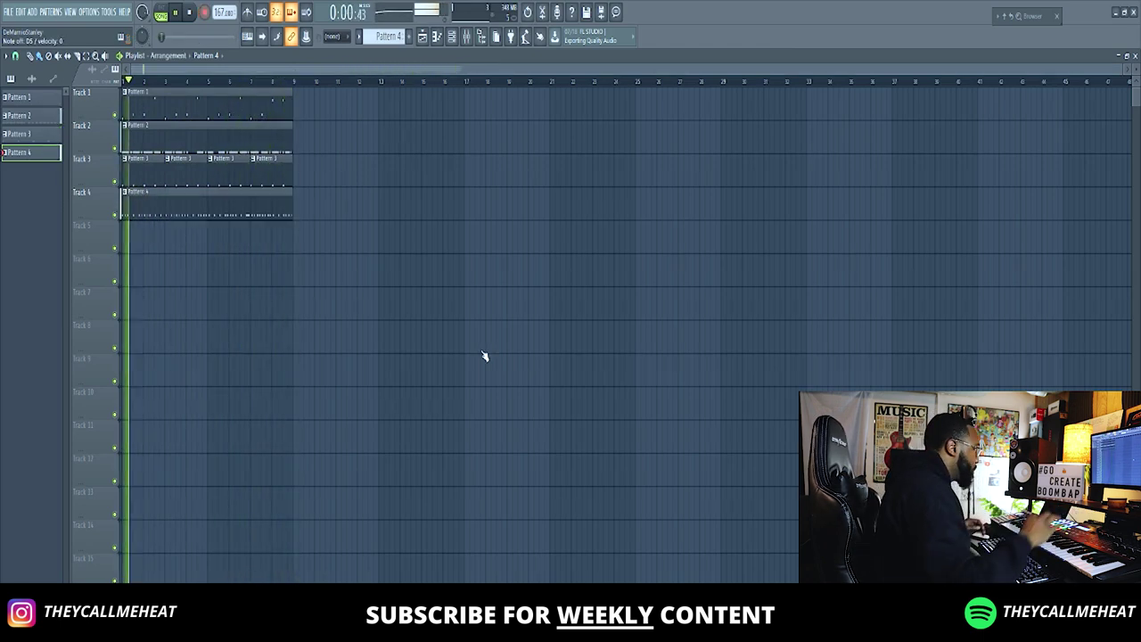
double_click(234, 205)
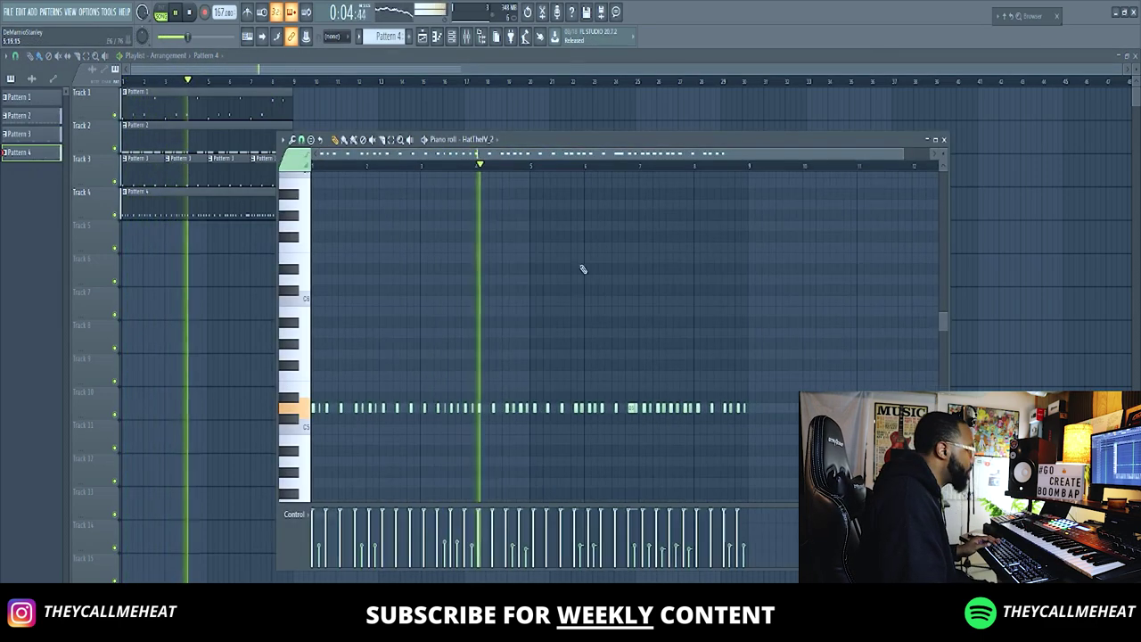